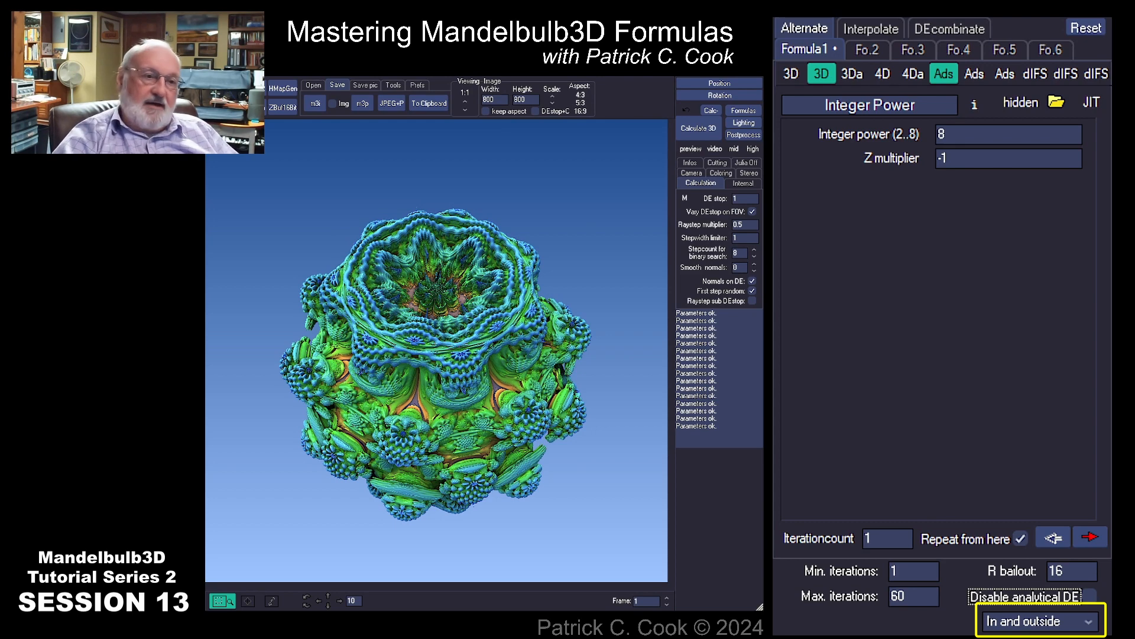
- Cycle the render mode through Outside render and Inside render back to In and outside, and calculate the Integer Power fractal
{"action": "left_click", "coordinate": [1091, 624]}
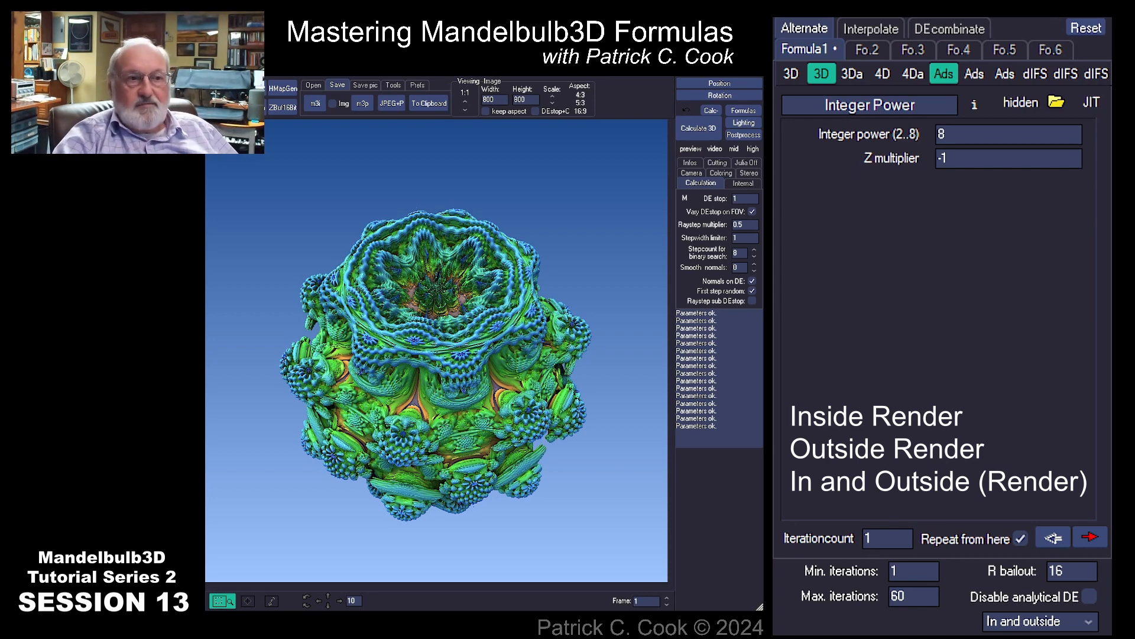
{"action": "left_click", "coordinate": [1056, 626]}
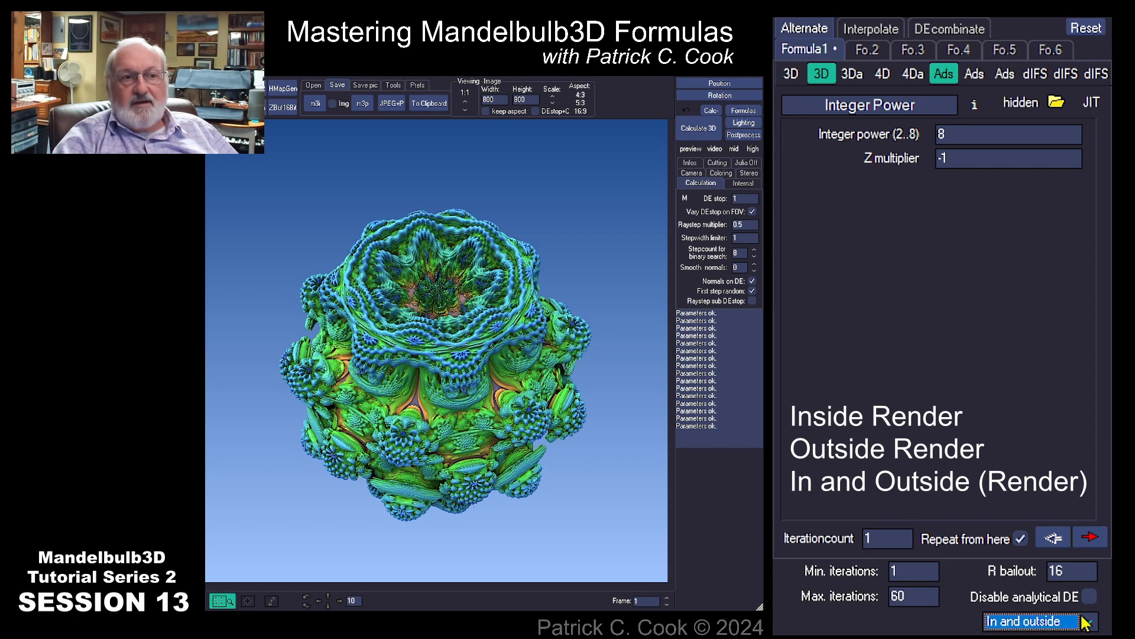
{"action": "key", "text": "Up"}
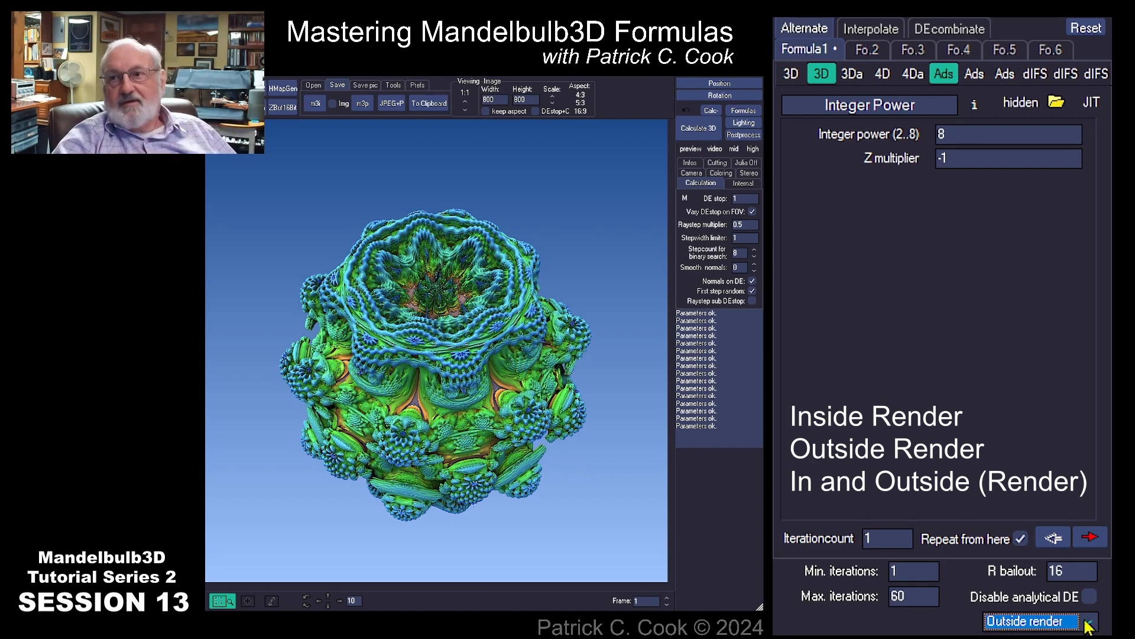
{"action": "key", "text": "Up"}
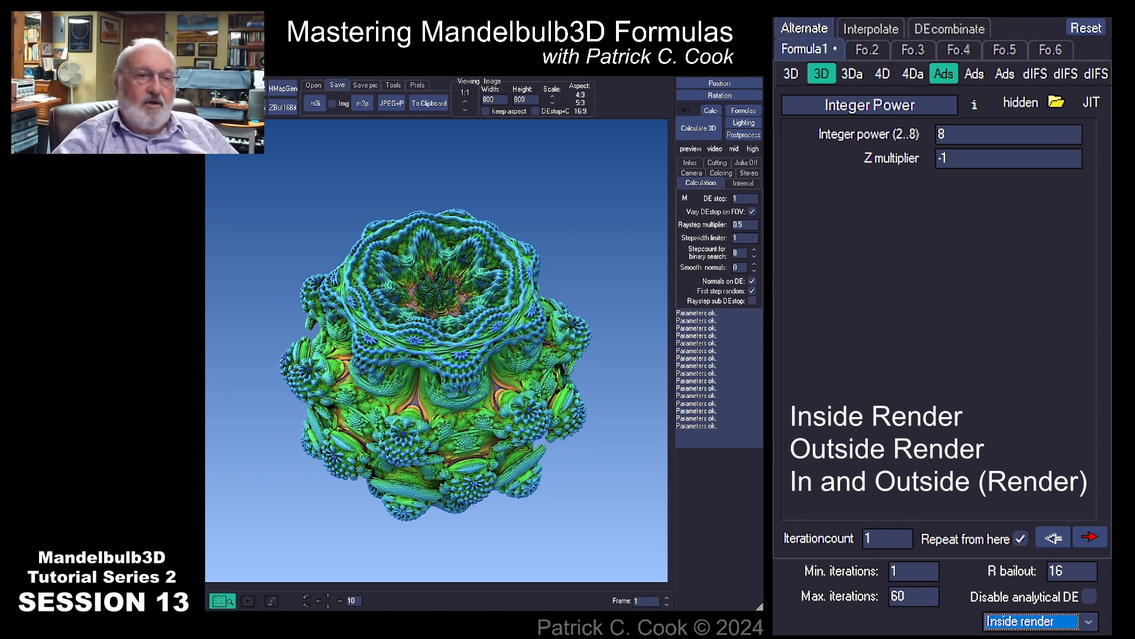
{"action": "key", "text": "Down"}
{"action": "key", "text": "Down"}
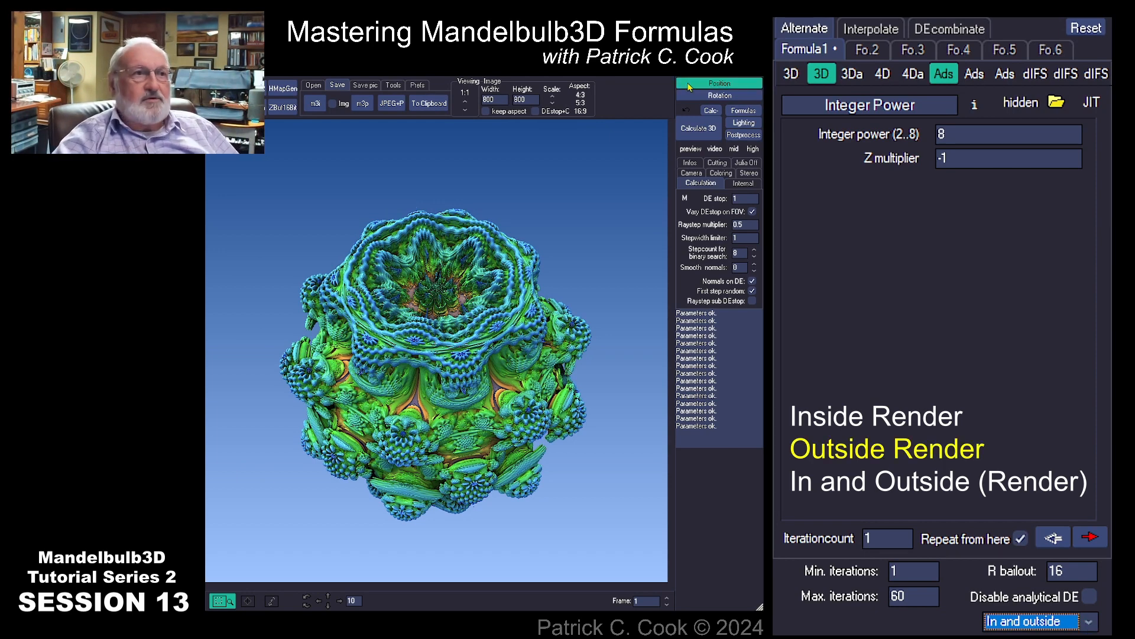
{"action": "left_click", "coordinate": [698, 128]}
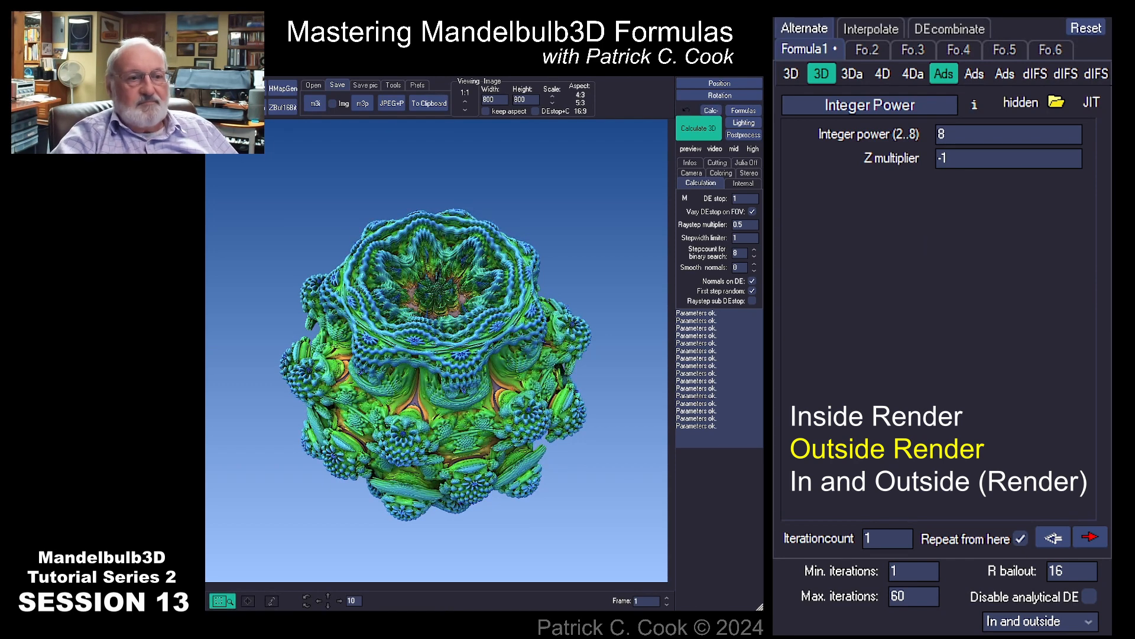
- Calculate the Integer Power fractal with the render mode set to Outside render, and again with it set to In and outside
{"action": "left_click", "coordinate": [1090, 620]}
{"action": "key", "text": "Up"}
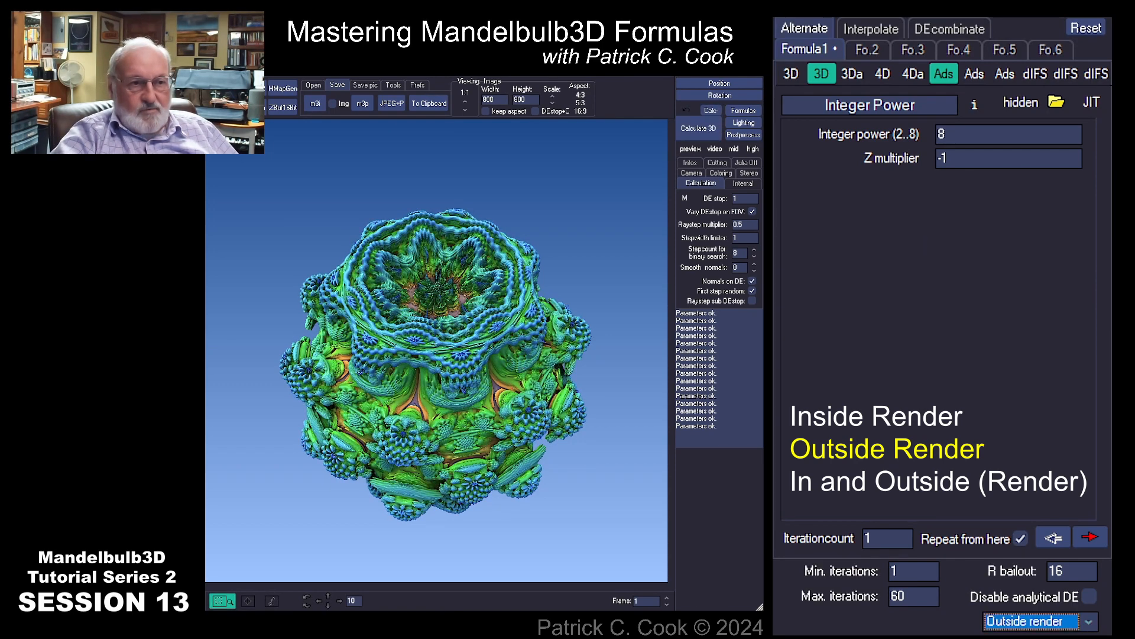
{"action": "left_click", "coordinate": [698, 128]}
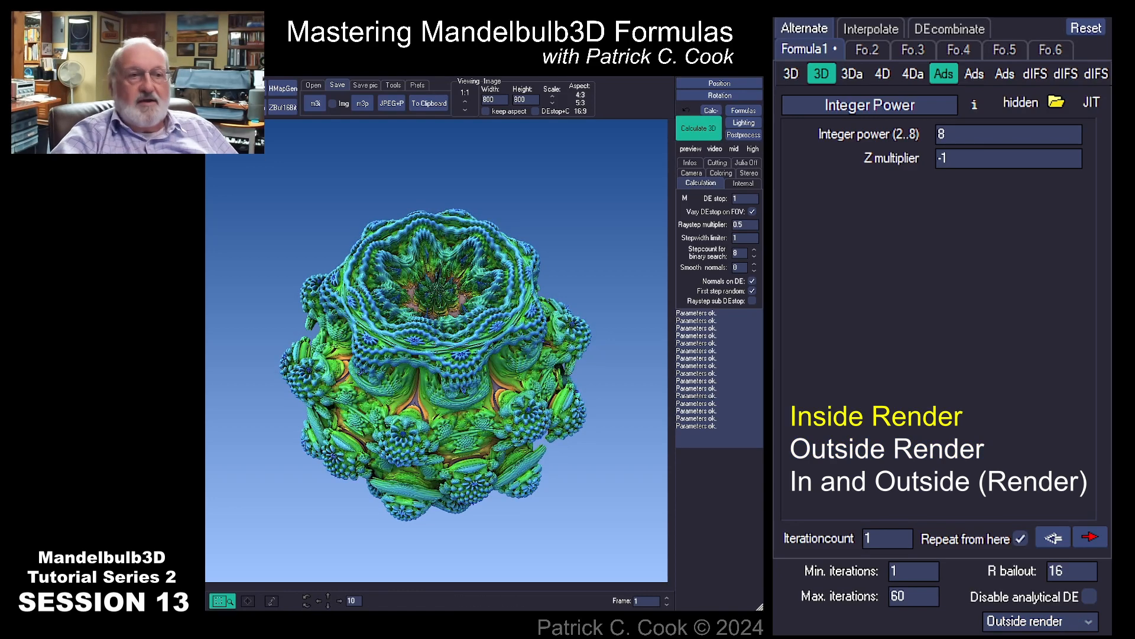
{"action": "left_click", "coordinate": [1090, 627]}
{"action": "key", "text": "Down"}
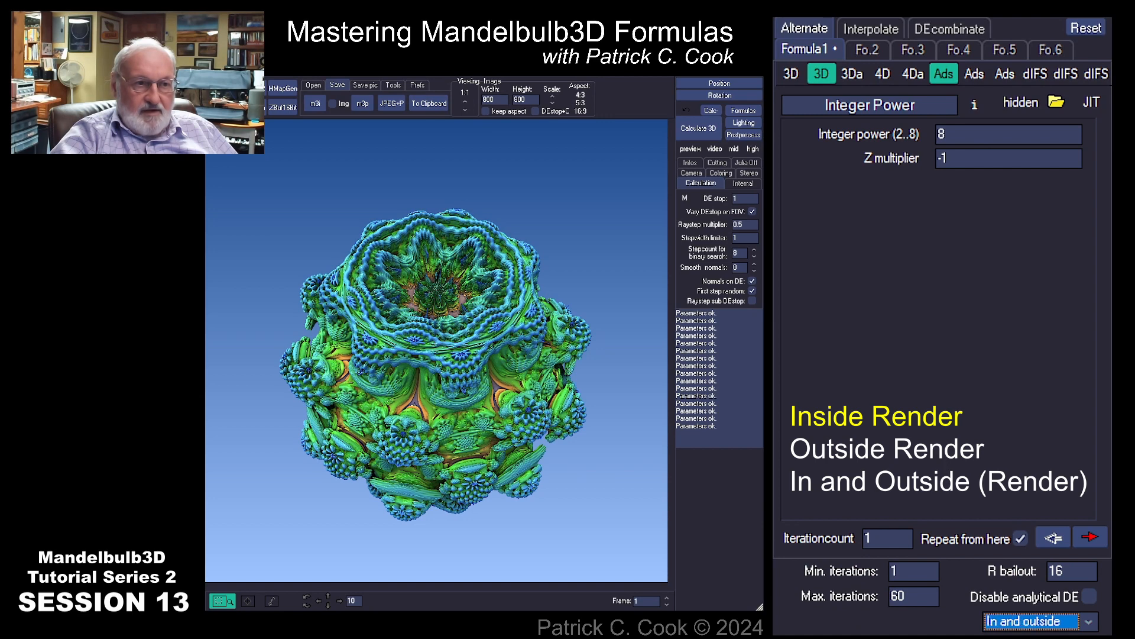
{"action": "left_click", "coordinate": [700, 135]}
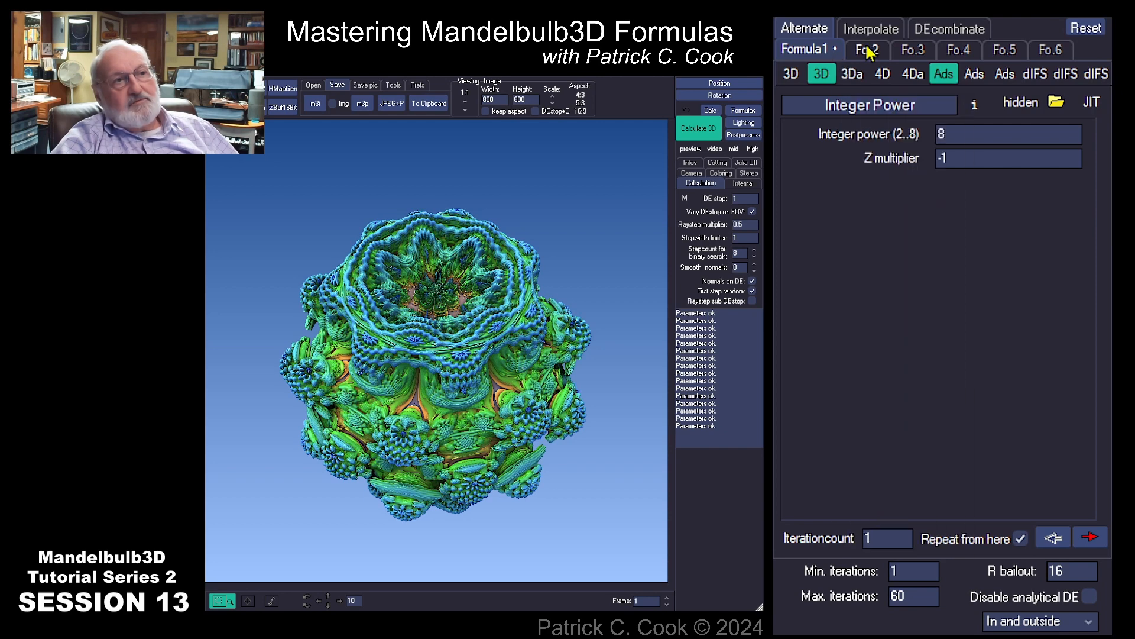
- Replace the first formula with Amazing Box and calculate it with the render mode set to Outside render
{"action": "left_click", "coordinate": [855, 74]}
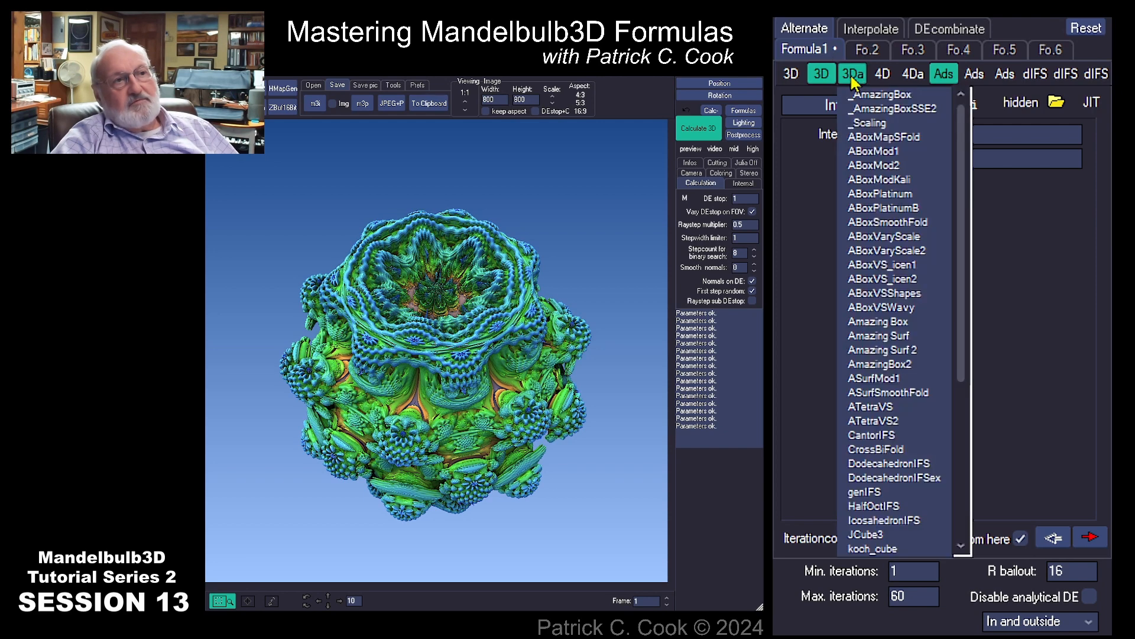
{"action": "left_click", "coordinate": [914, 324]}
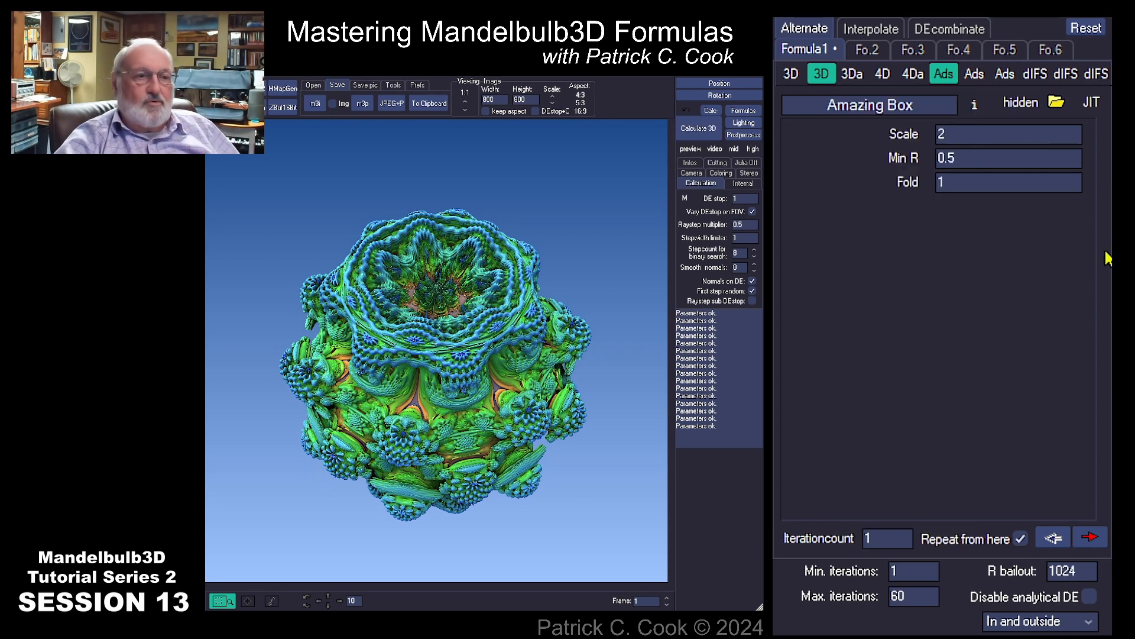
{"action": "left_click", "coordinate": [1087, 621]}
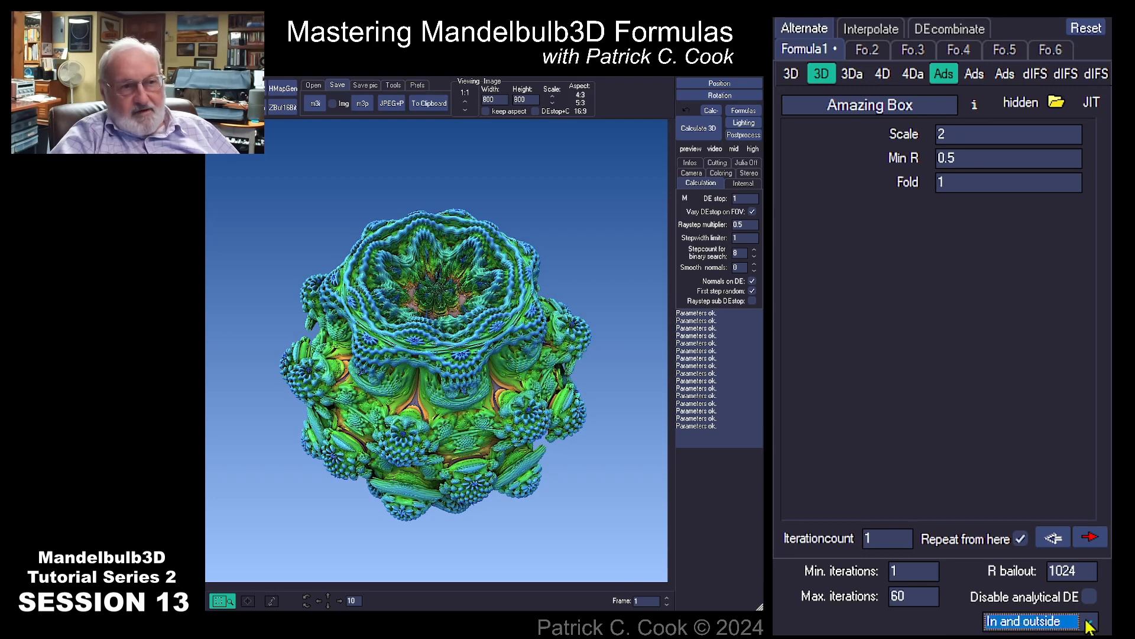
{"action": "key", "text": "Down"}
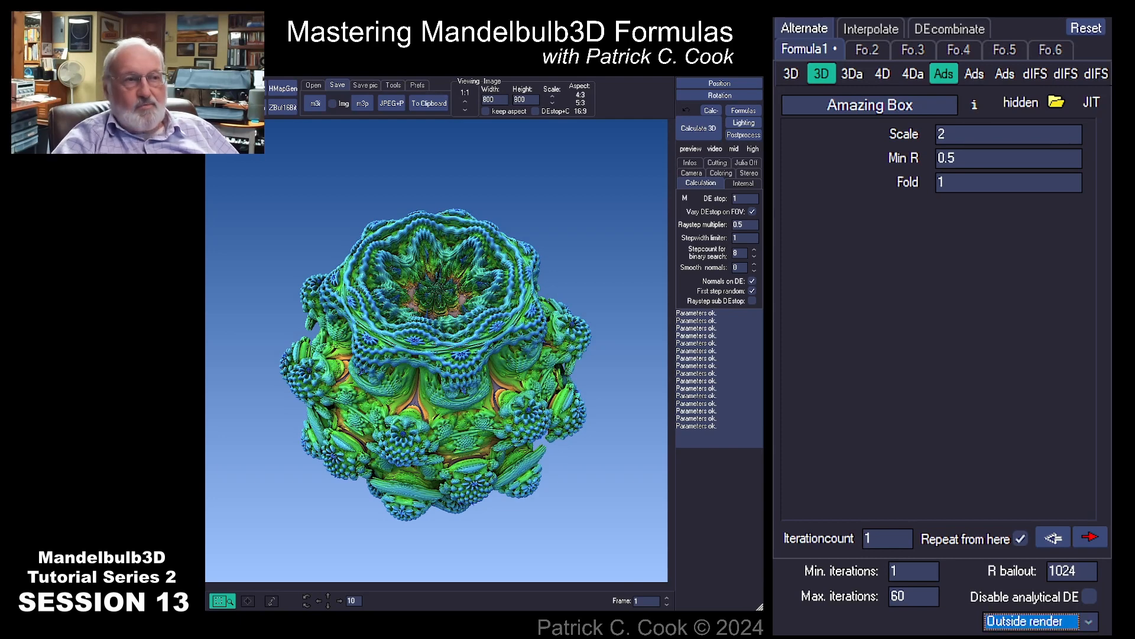
{"action": "left_click", "coordinate": [695, 129]}
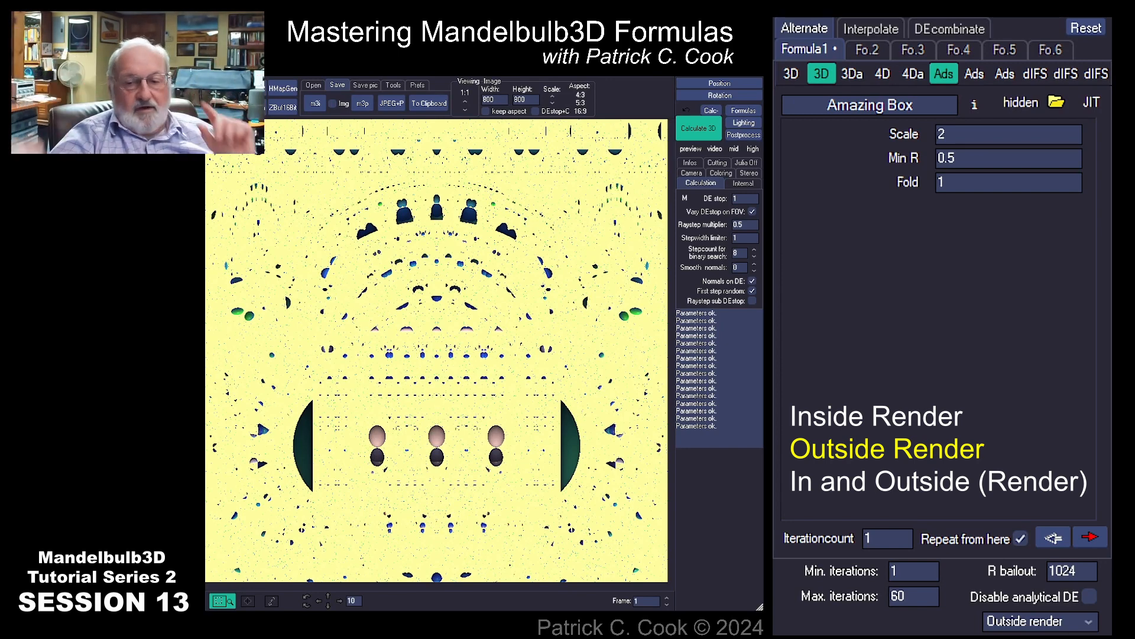
- Recalculate the Amazing Box fractal with the render mode set to Inside render, and again with it set to In and outside
{"action": "left_click", "coordinate": [1089, 623]}
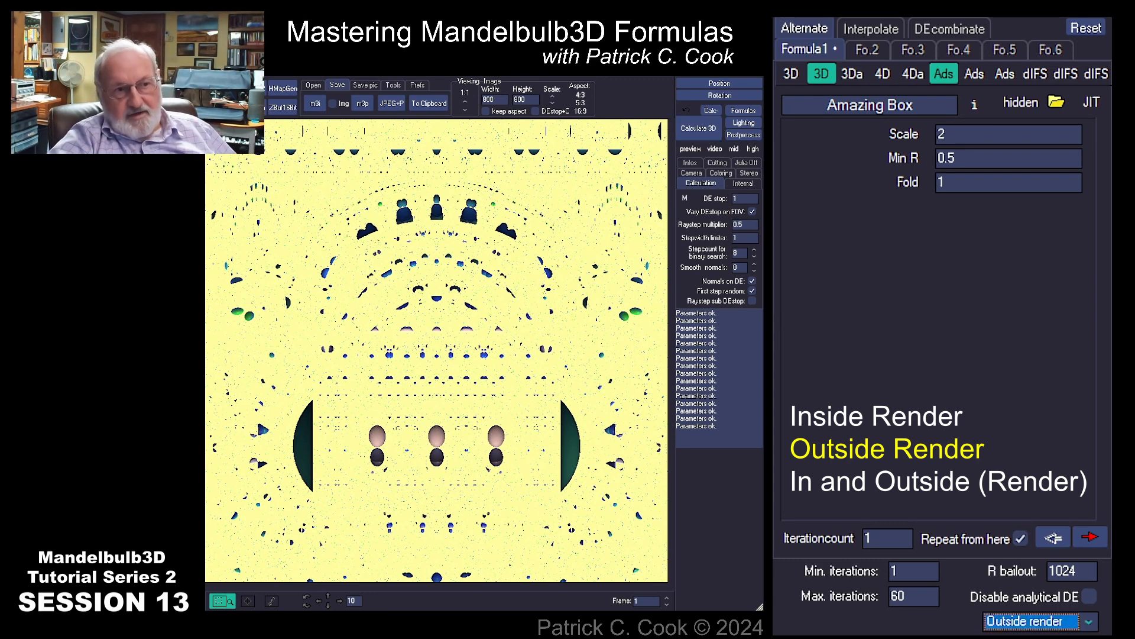
{"action": "left_click", "coordinate": [1065, 632]}
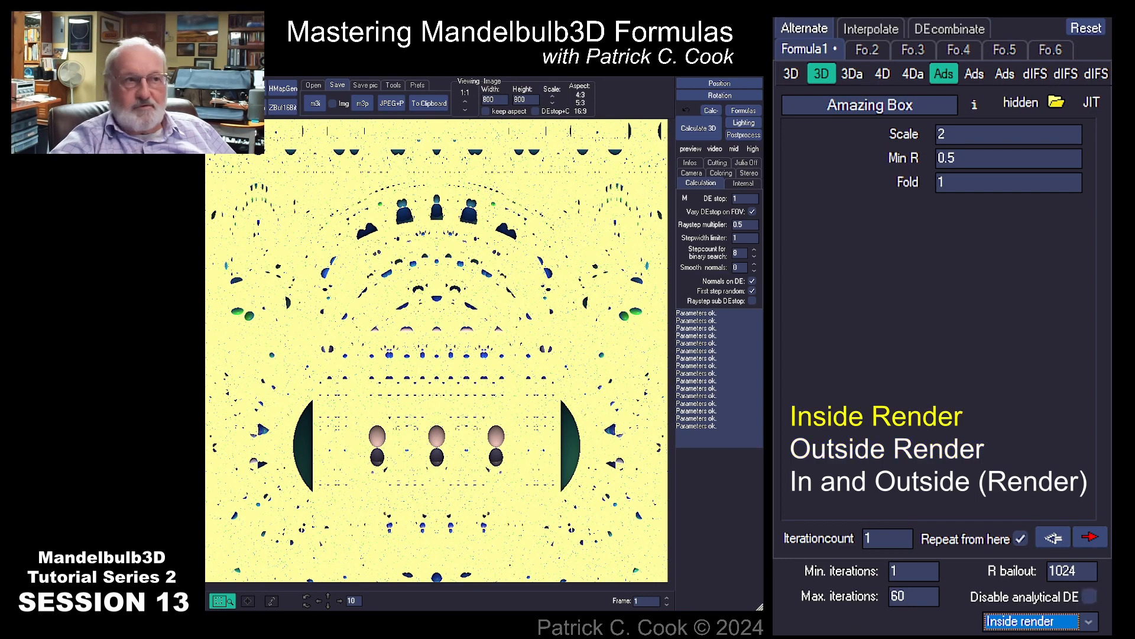
{"action": "left_click", "coordinate": [706, 131]}
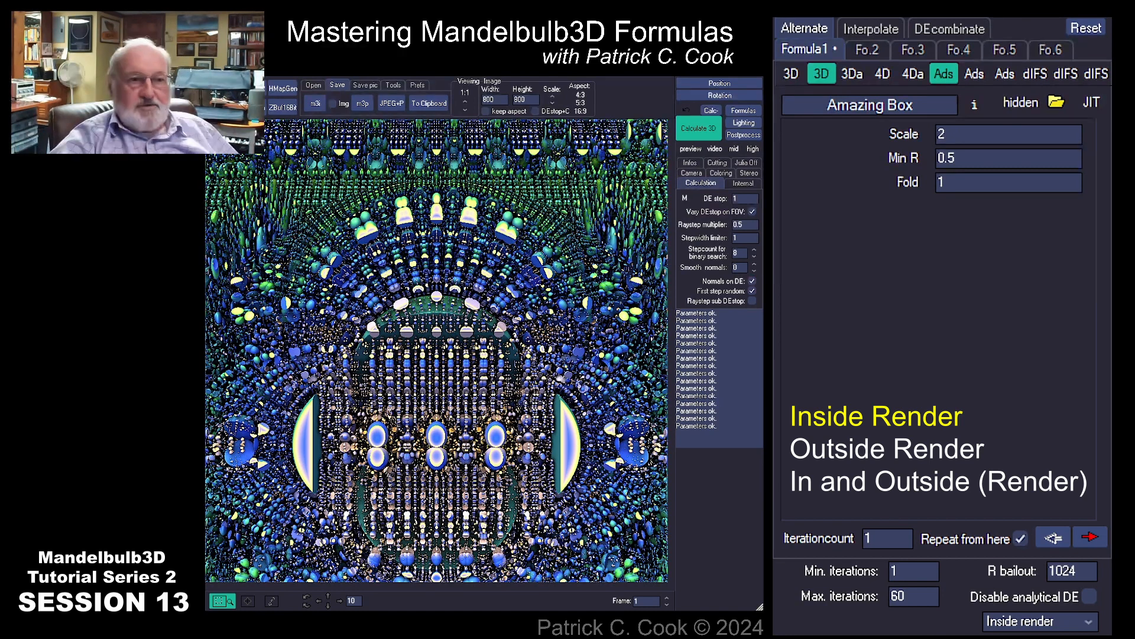
{"action": "left_click", "coordinate": [1090, 623]}
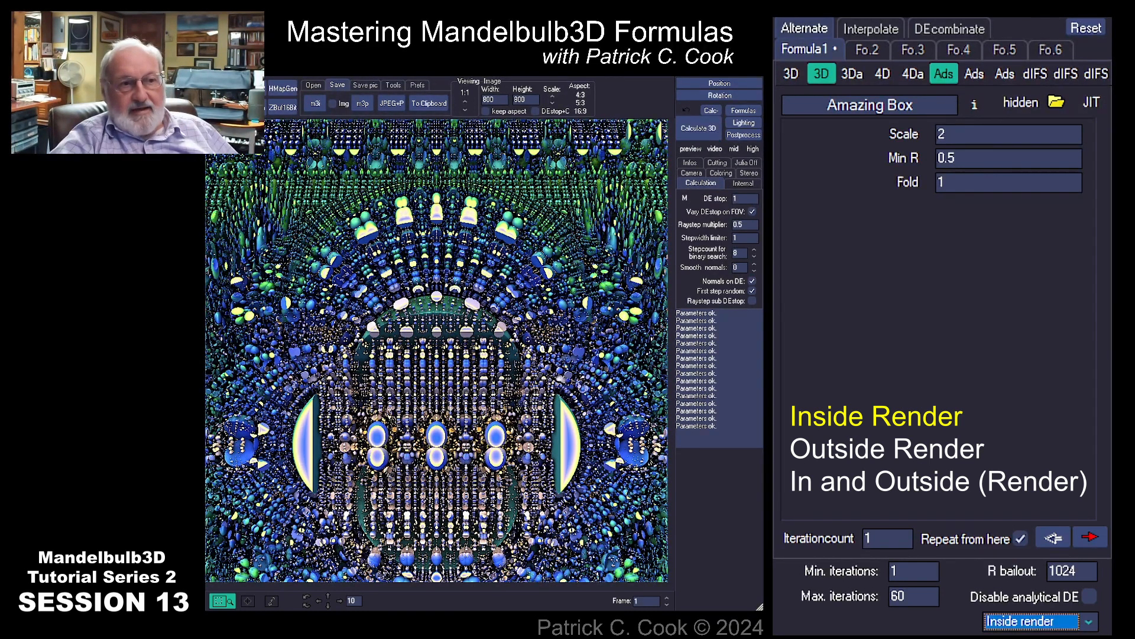
{"action": "key", "text": "Down"}
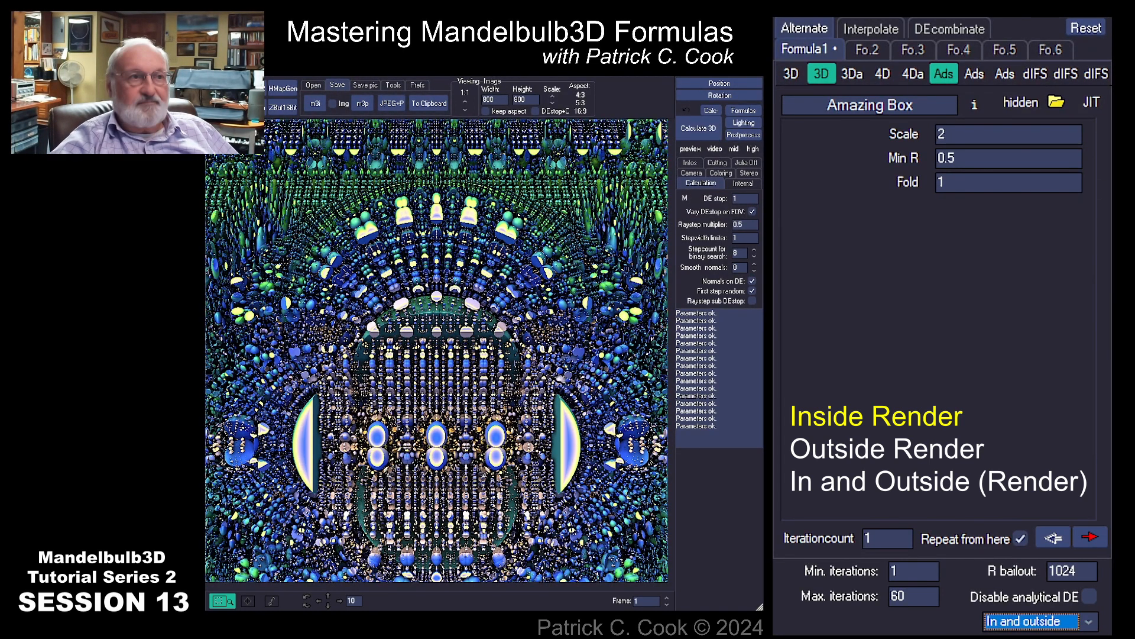
{"action": "left_click", "coordinate": [693, 131]}
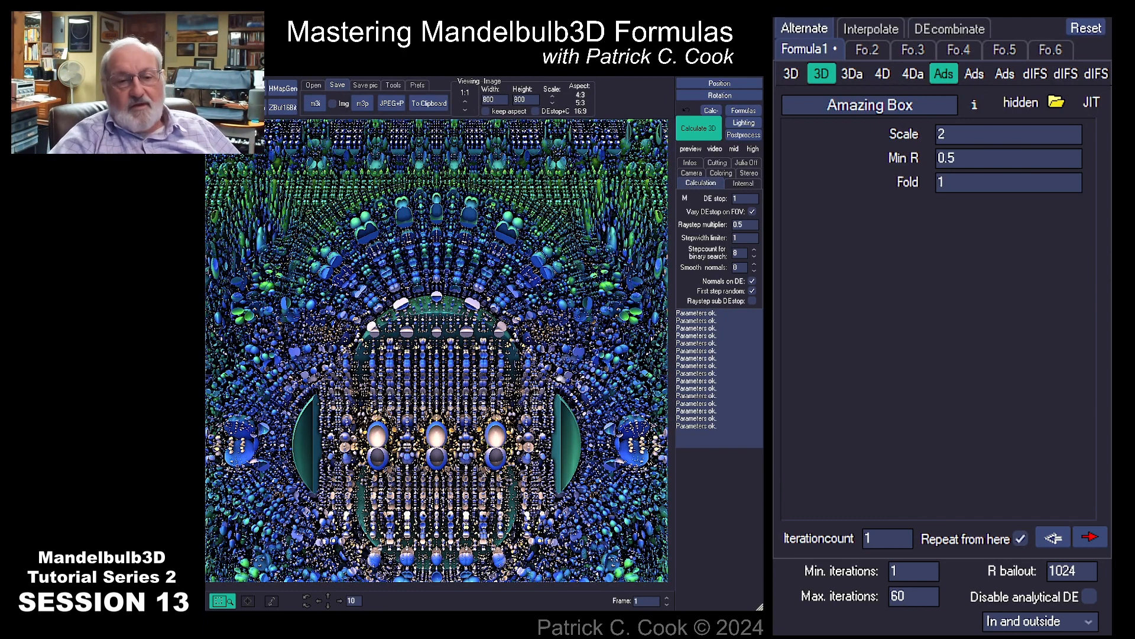
- Add Amazing Surf as the second formula and calculate the hybrid fractal
{"action": "left_click", "coordinate": [917, 105]}
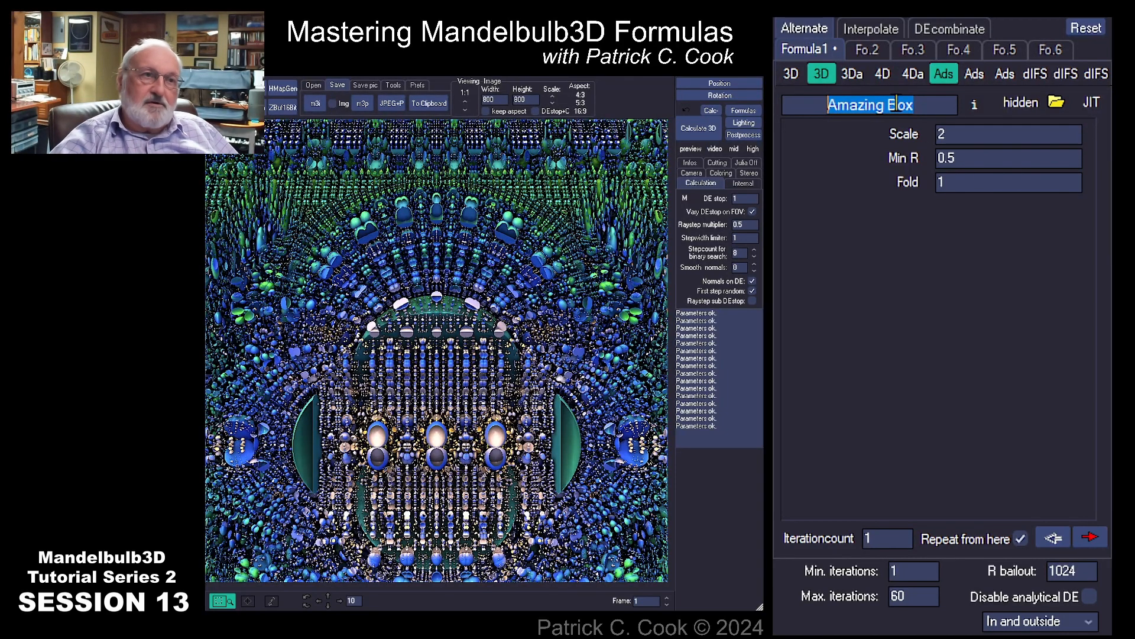
{"action": "left_click", "coordinate": [864, 51]}
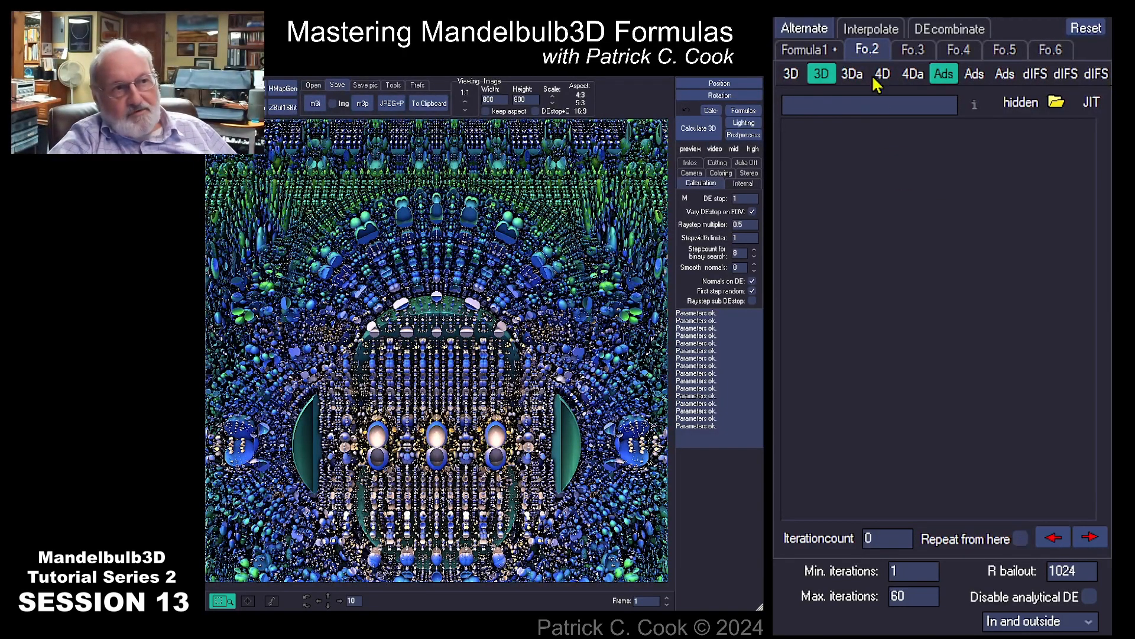
{"action": "left_click", "coordinate": [855, 76]}
{"action": "left_click", "coordinate": [823, 76]}
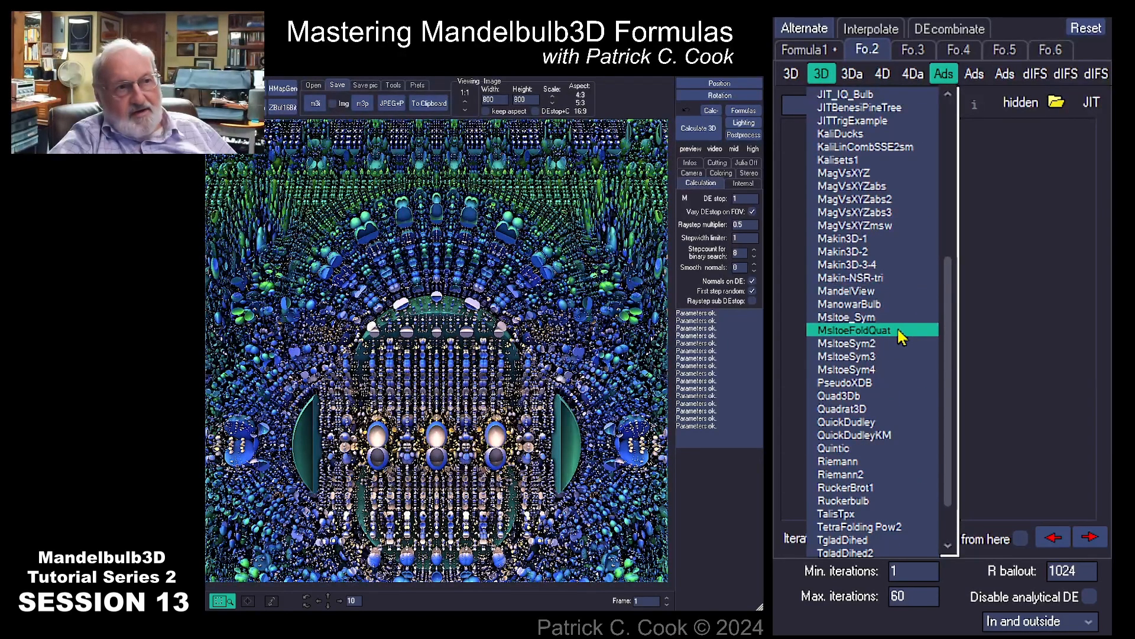
{"action": "left_click", "coordinate": [883, 75]}
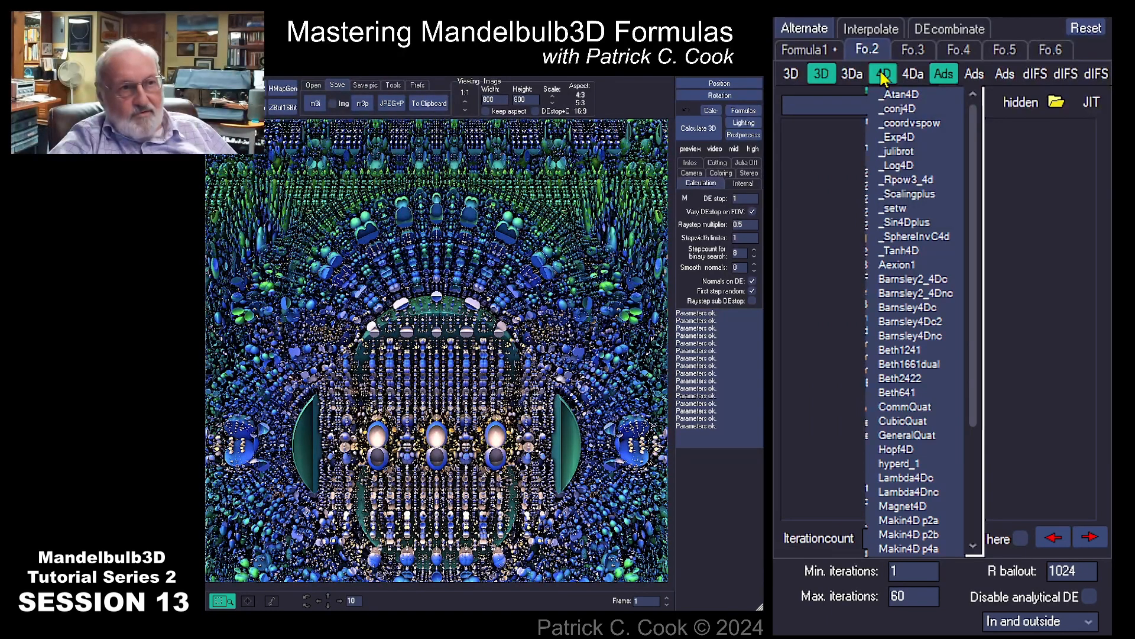
{"action": "left_click", "coordinate": [852, 75]}
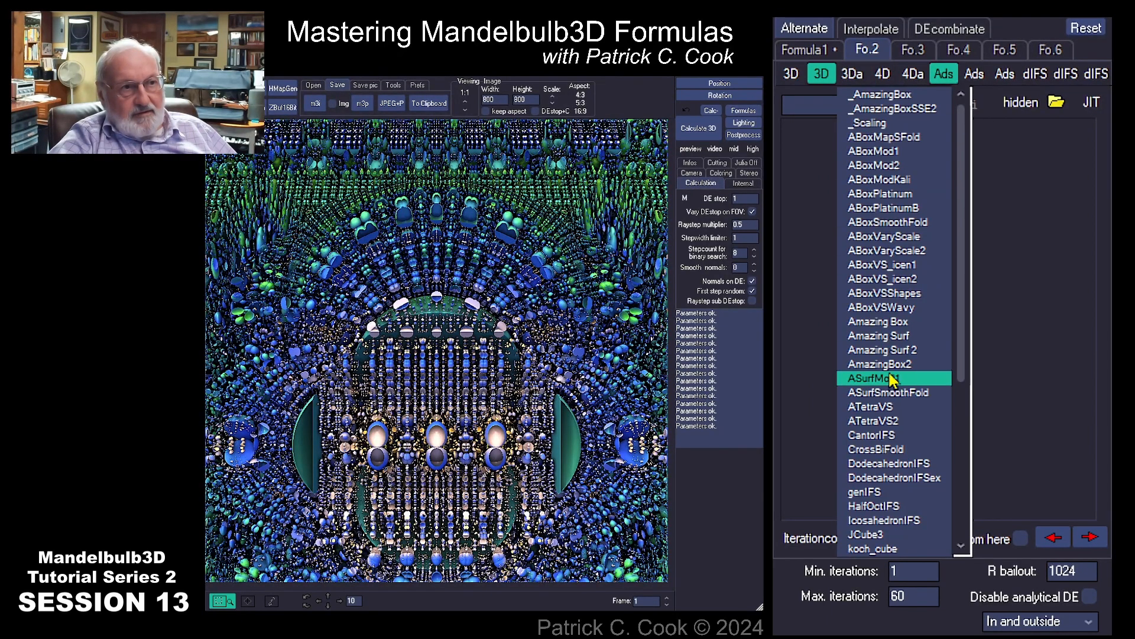
{"action": "left_click", "coordinate": [890, 336]}
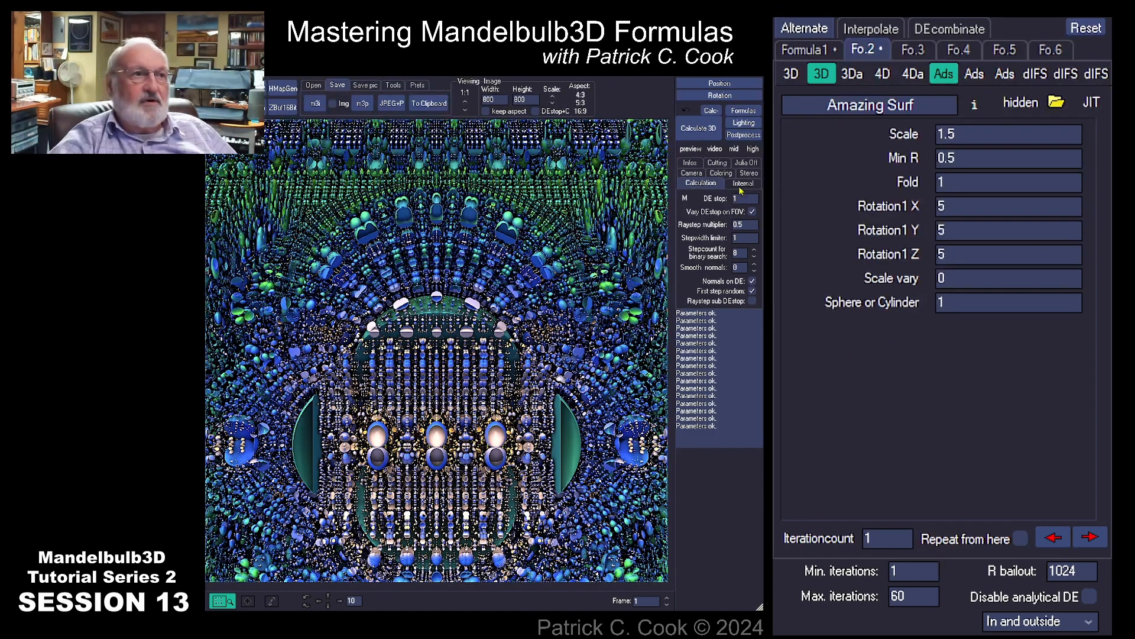
{"action": "left_click", "coordinate": [698, 128]}
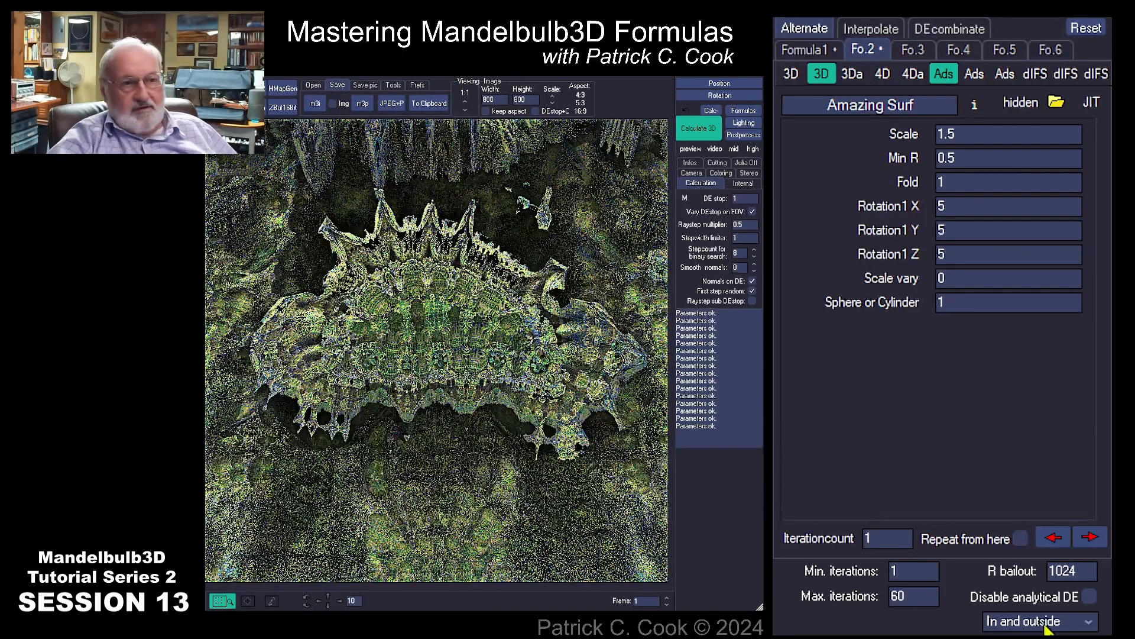
- Recalculate the Amazing Box and Amazing Surf hybrid in Outside render mode, and again in Inside render mode
{"action": "left_click", "coordinate": [1087, 622]}
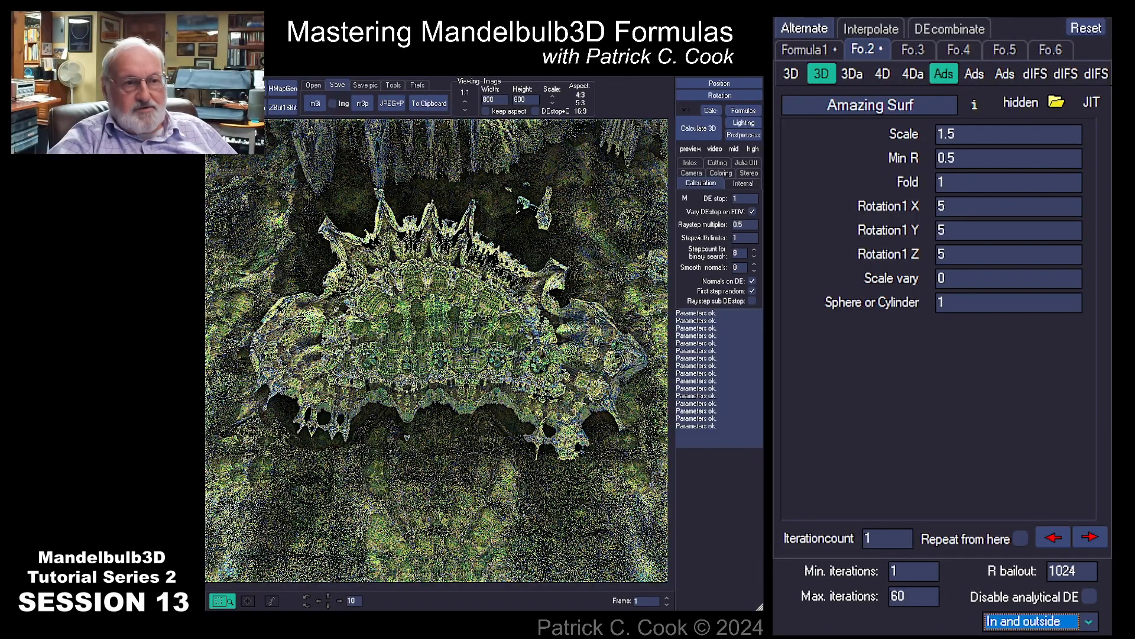
{"action": "key", "text": "Down"}
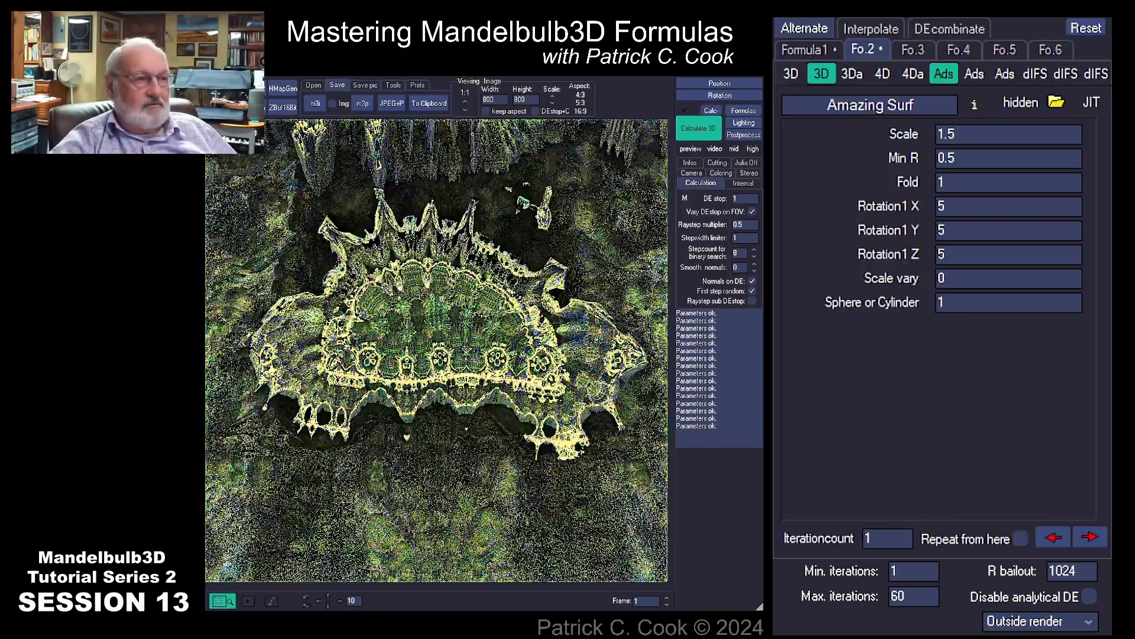
{"action": "left_click", "coordinate": [1089, 624]}
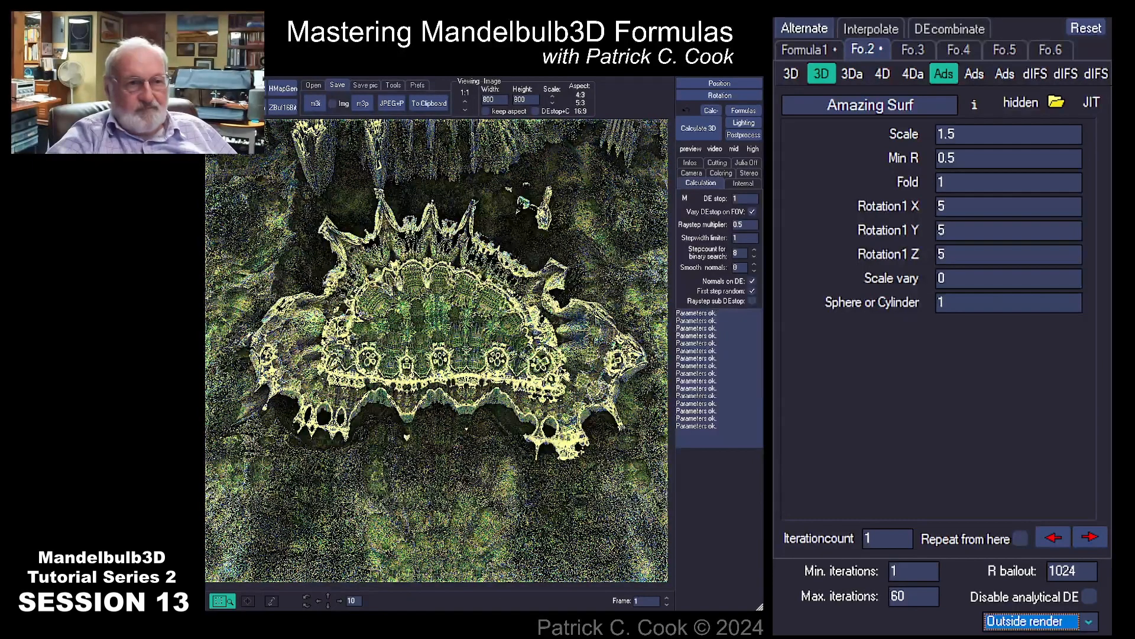
{"action": "left_click", "coordinate": [1029, 635]}
{"action": "left_click", "coordinate": [698, 128]}
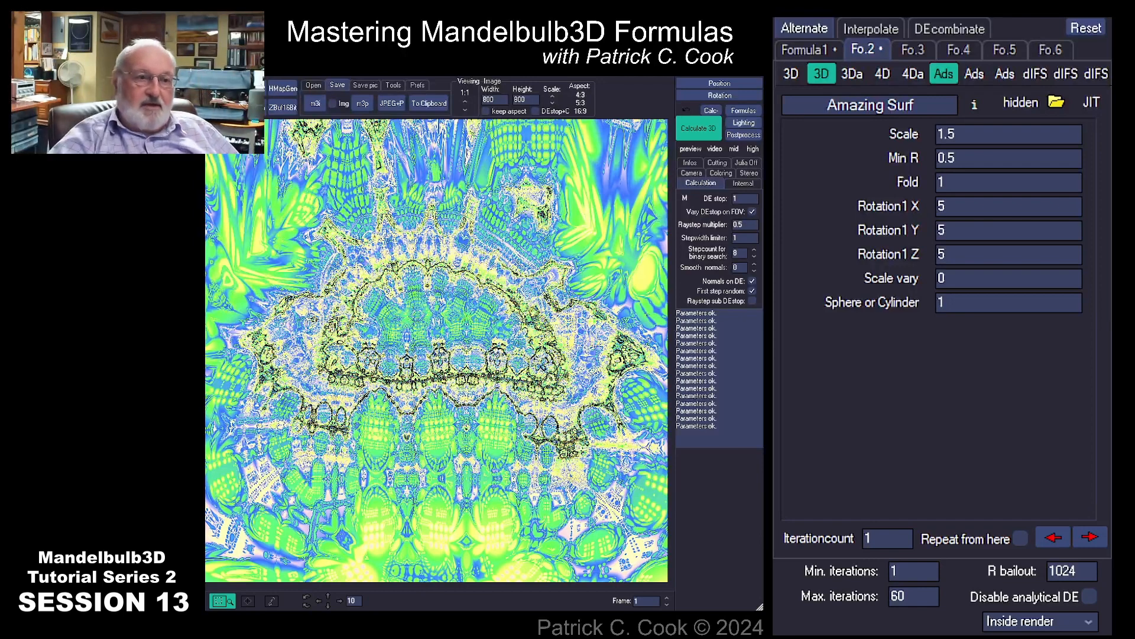
- Set the render mode to In and outside and reset the formulas to the default setup
{"action": "left_click", "coordinate": [1088, 621]}
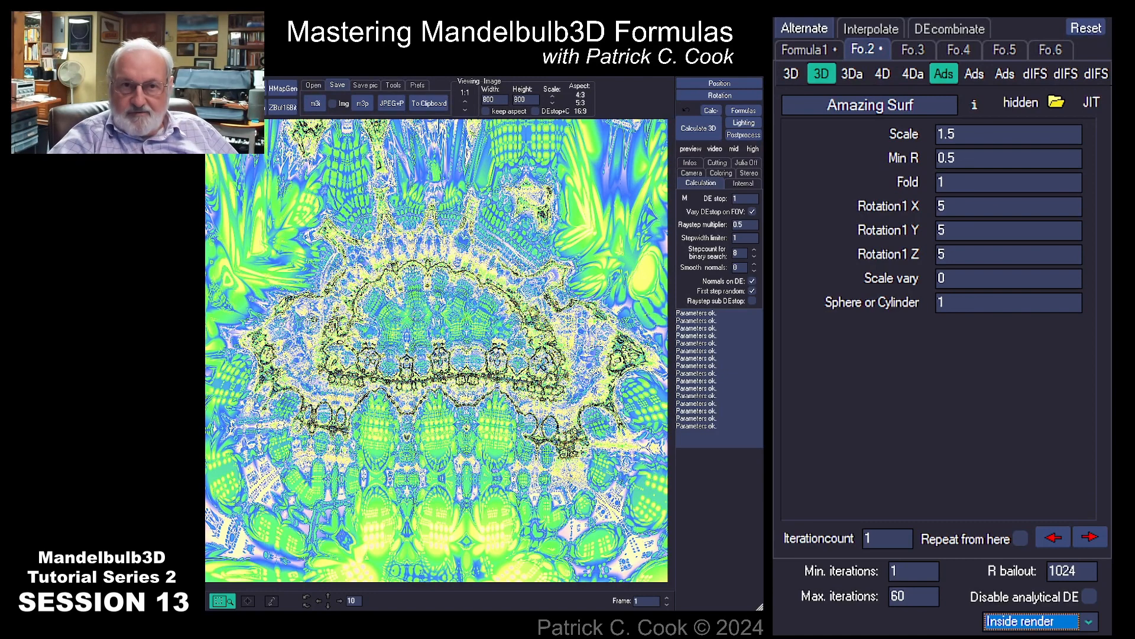
{"action": "key", "text": "Down"}
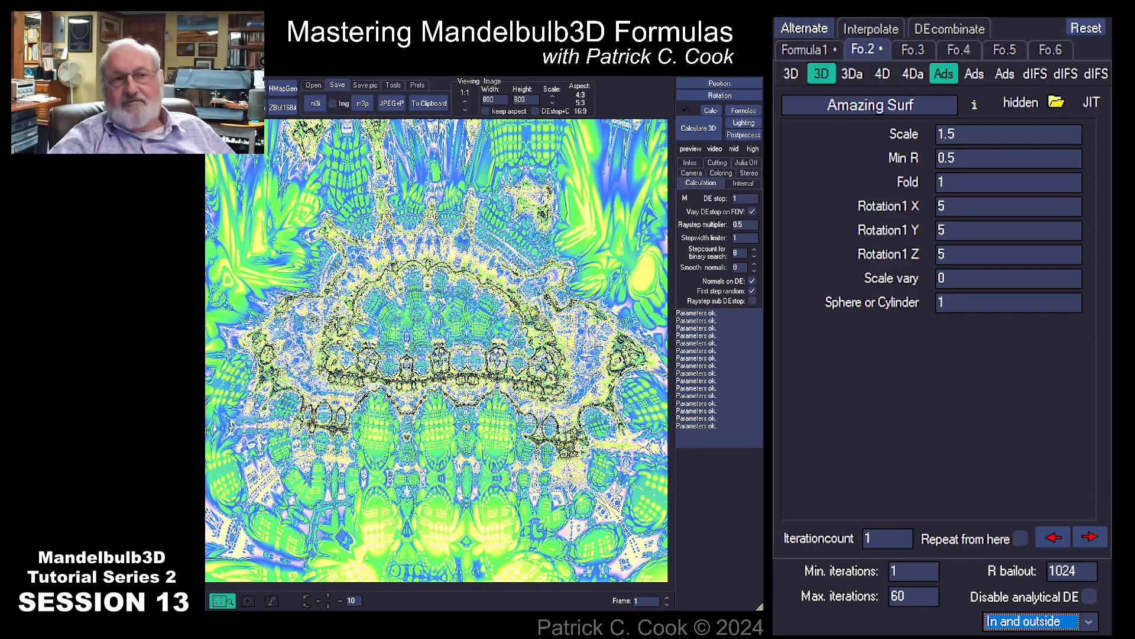
{"action": "left_click", "coordinate": [1086, 28]}
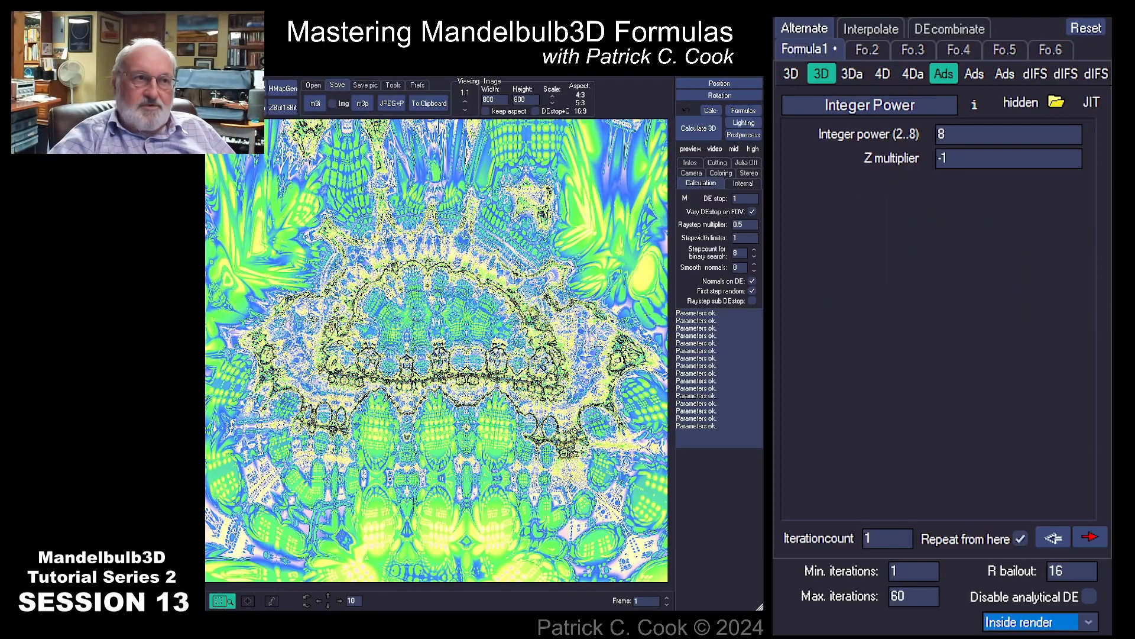
- Calculate the default Integer Power fractal in Inside render mode, and again with the render mode set to Outside render
{"action": "left_click", "coordinate": [699, 129]}
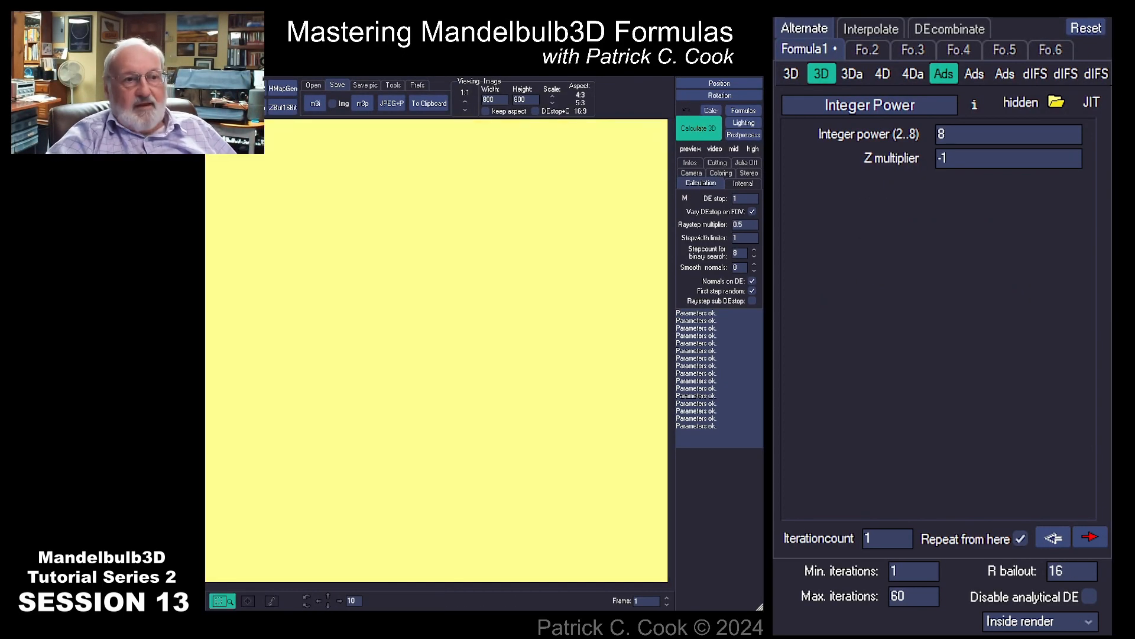
{"action": "left_click", "coordinate": [1081, 624]}
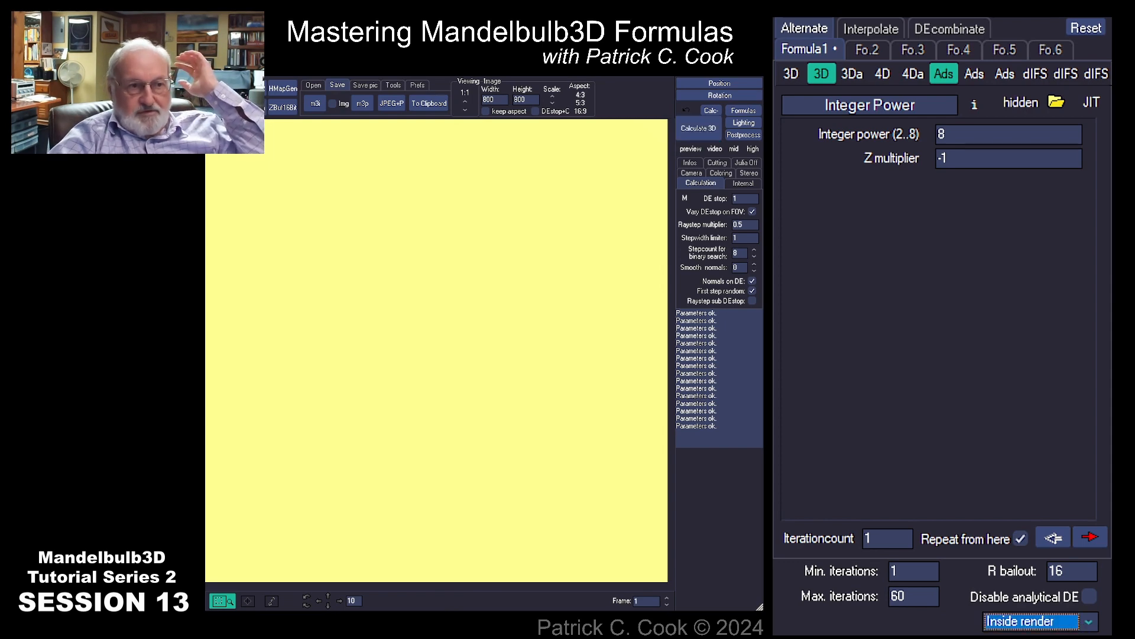
{"action": "key", "text": "Down"}
{"action": "left_click", "coordinate": [698, 129]}
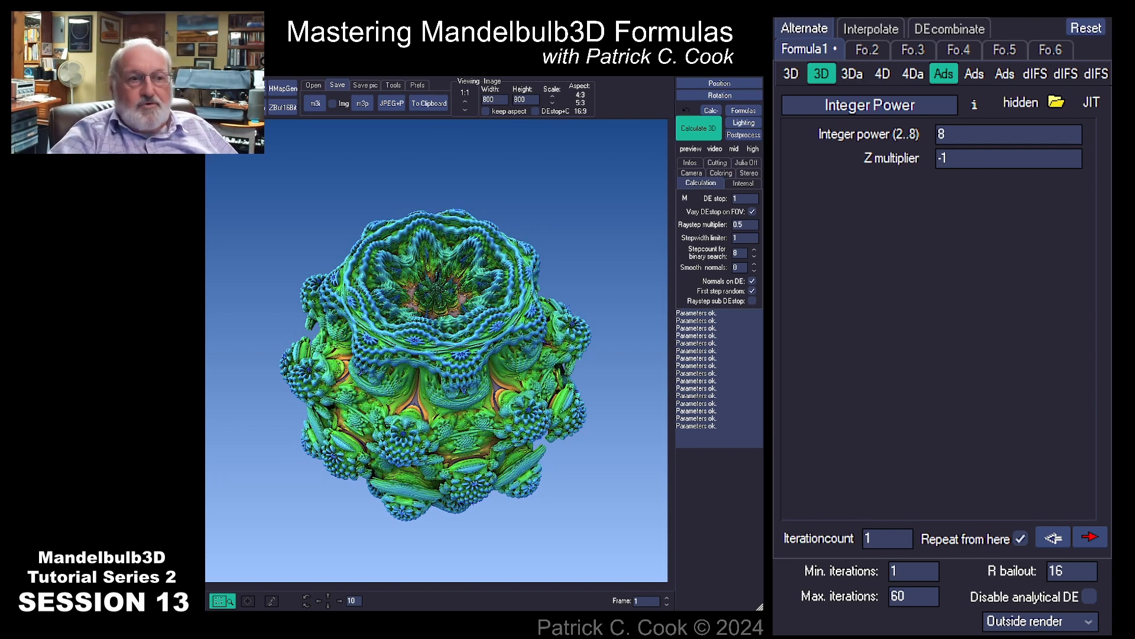
- Set the render mode to In and outside and recalculate the Integer Power fractal
{"action": "left_click", "coordinate": [1080, 620]}
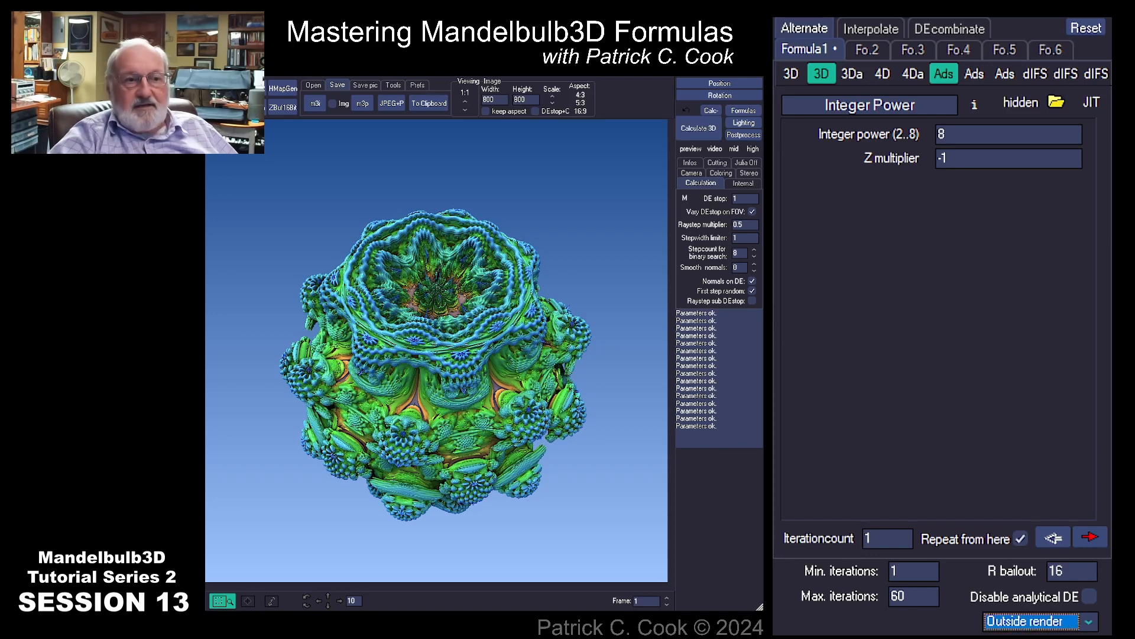
{"action": "key", "text": "Down"}
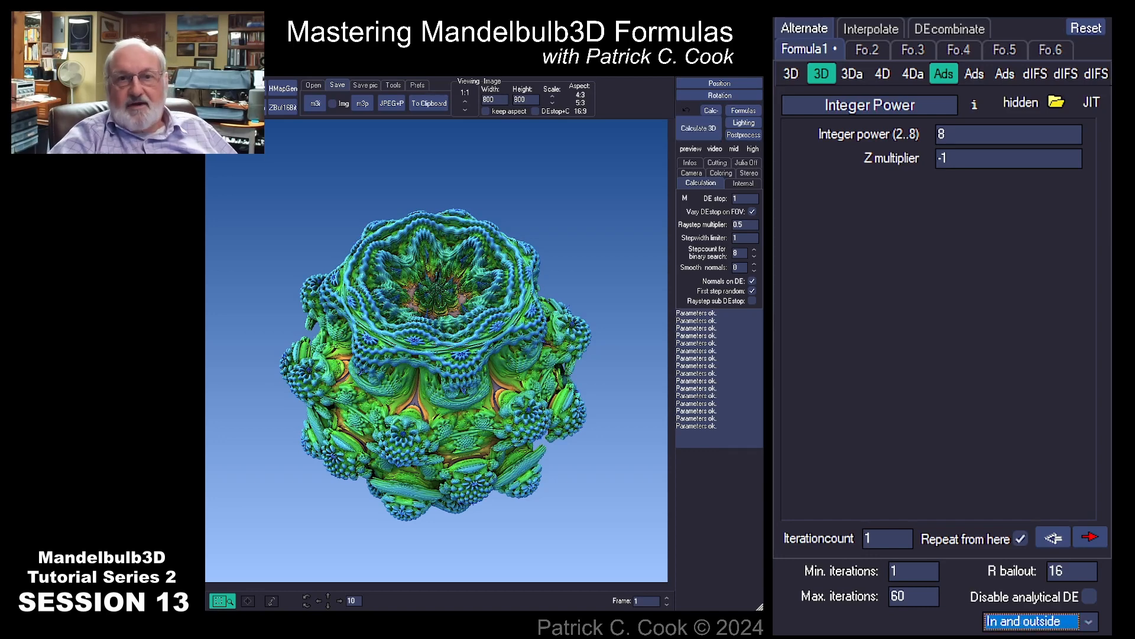
{"action": "left_click", "coordinate": [698, 128]}
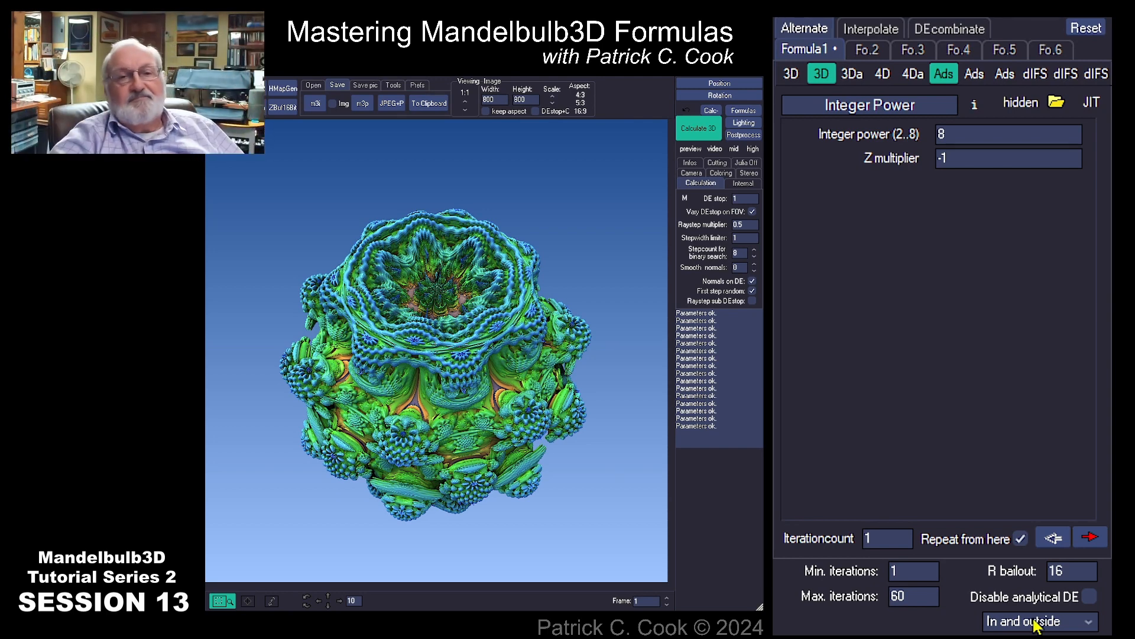
- Switch the render mode to Outside render and back to In and outside without recalculating
{"action": "left_click", "coordinate": [1088, 621]}
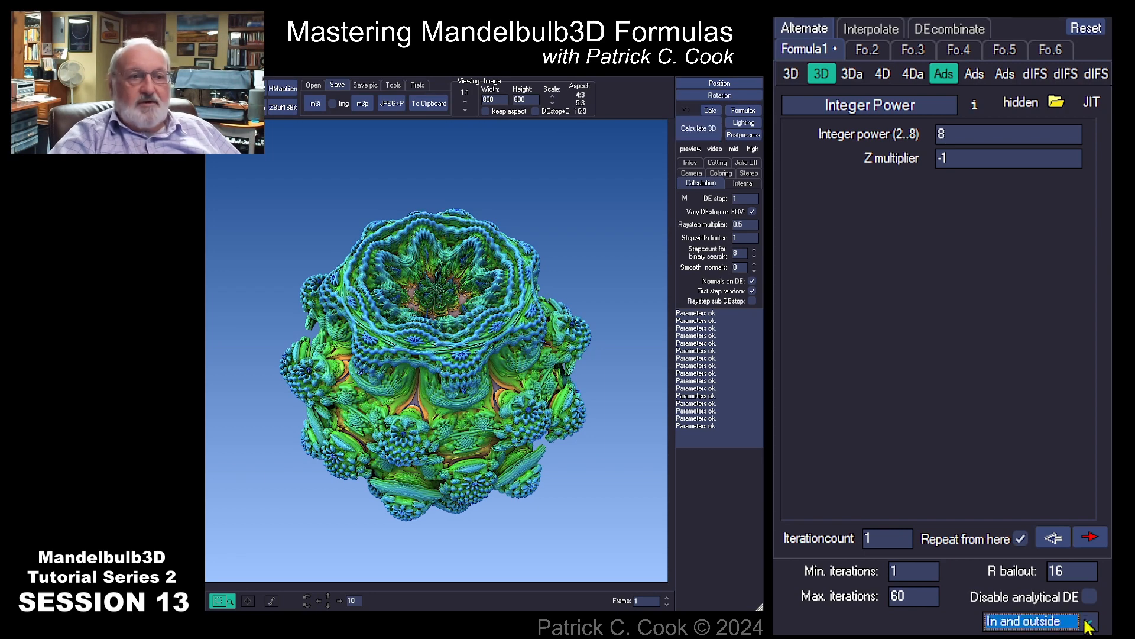
{"action": "key", "text": "Up"}
{"action": "key", "text": "Up"}
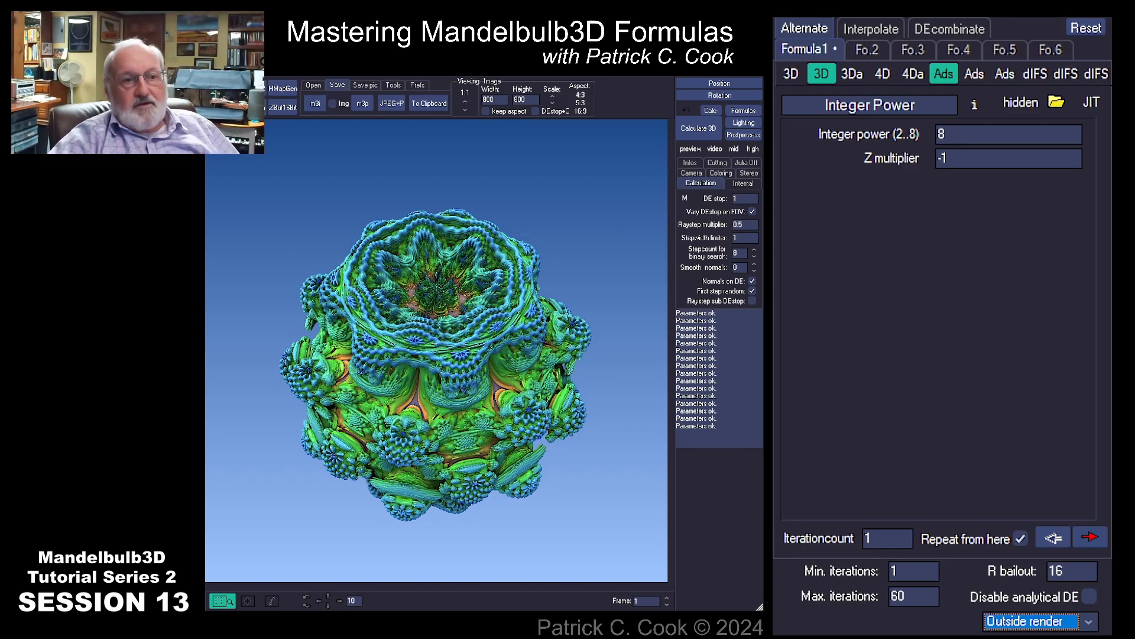
{"action": "left_click", "coordinate": [1087, 622]}
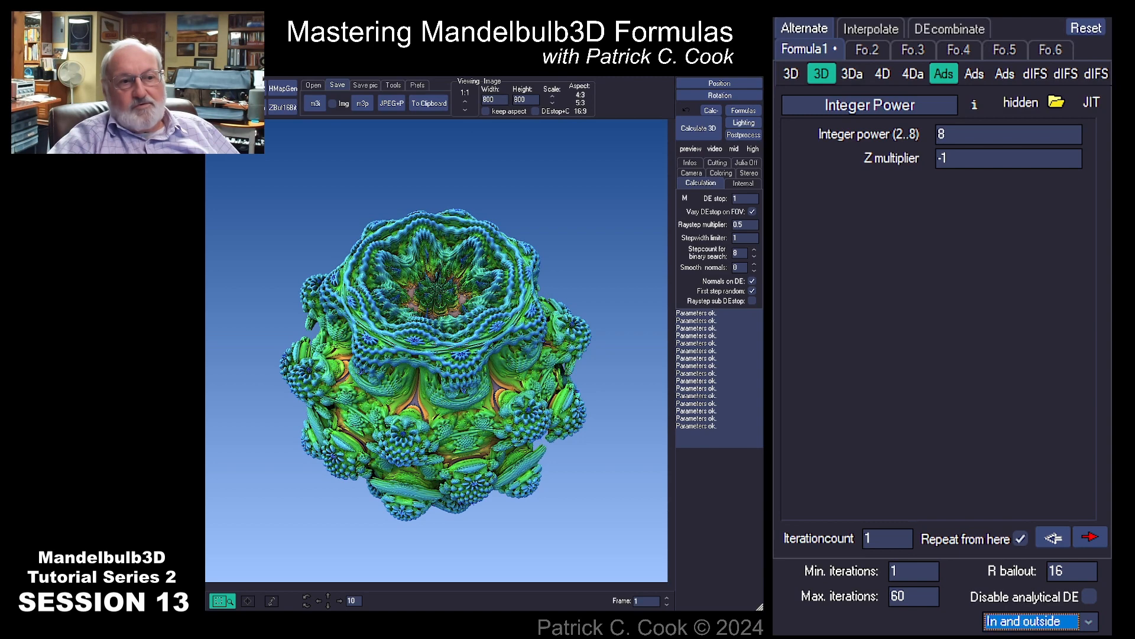